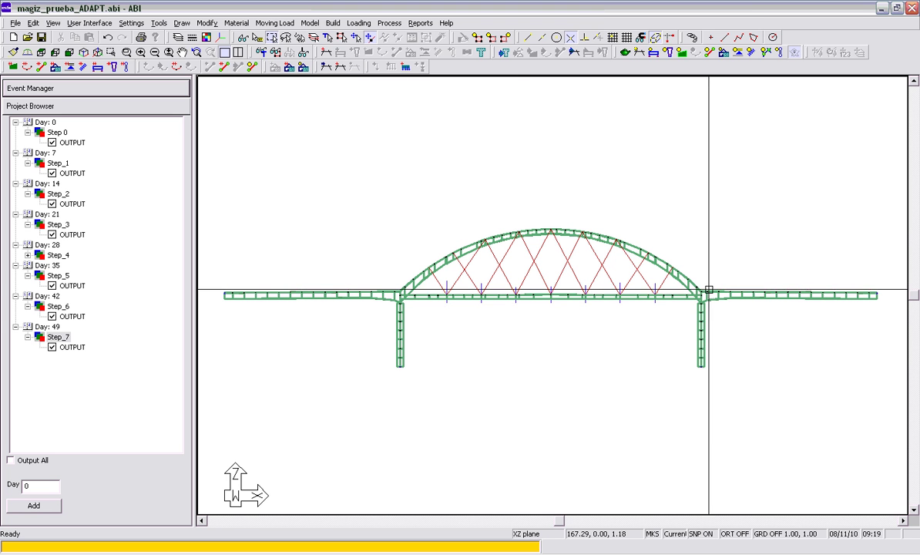
# Select the arch and the deck beam under it to inspect those elements
pyautogui.click(759, 294)
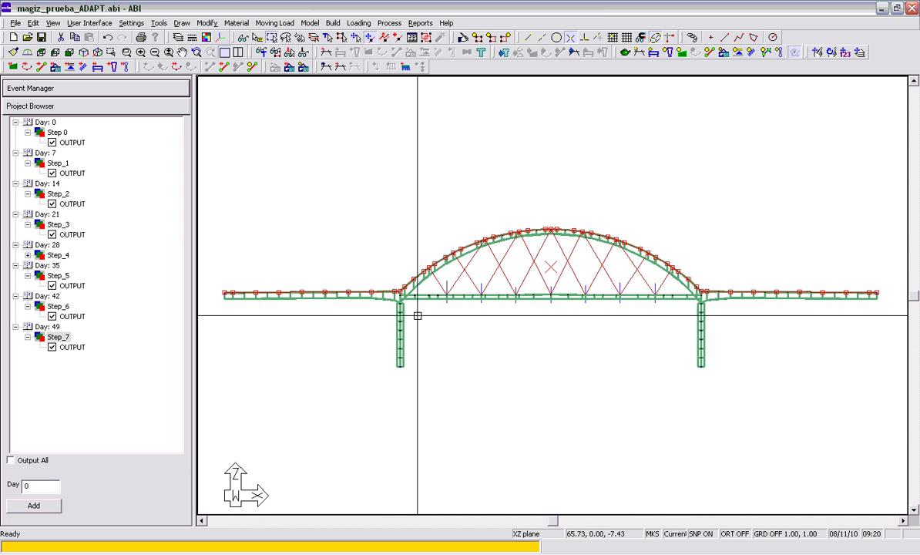
pyautogui.scroll(2, 470, 297)
pyautogui.scroll(1, 470, 297)
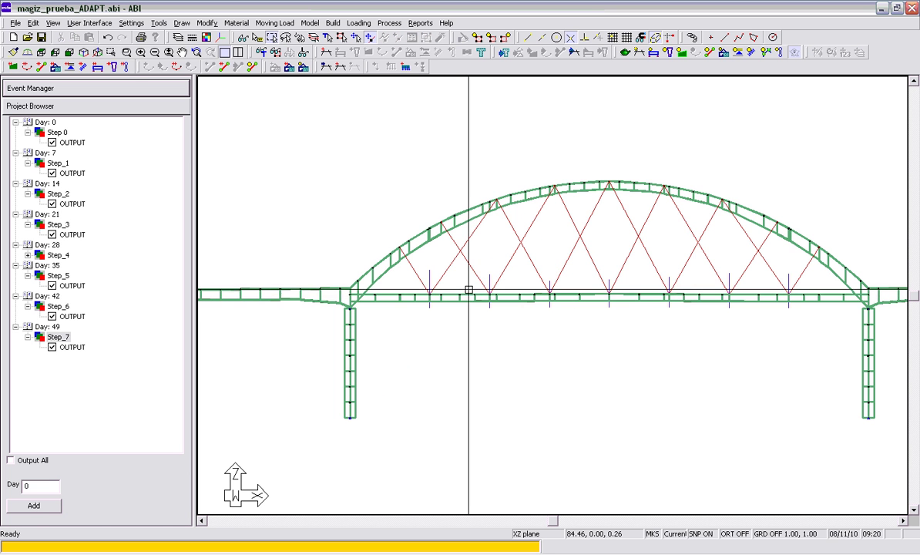
pyautogui.scroll(-1, 465, 298)
pyautogui.click(452, 298)
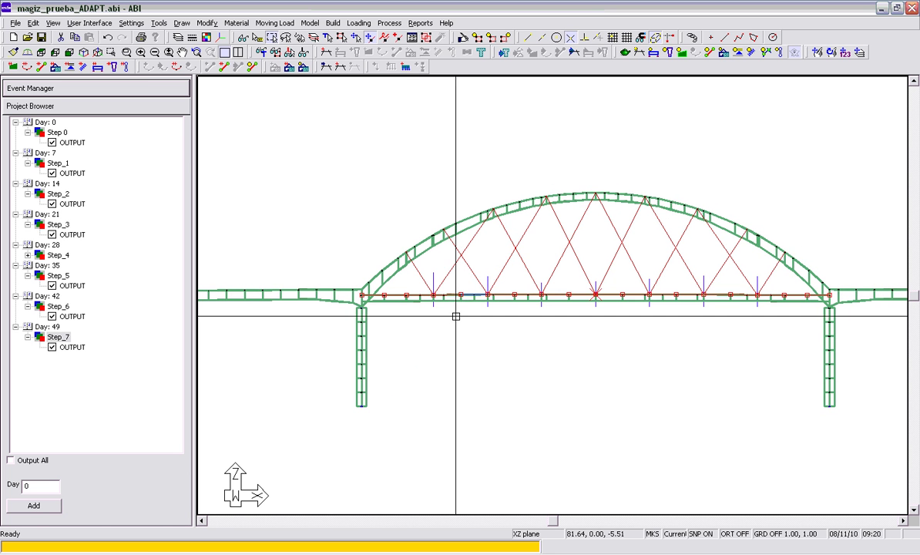
pyautogui.scroll(-1, 672, 313)
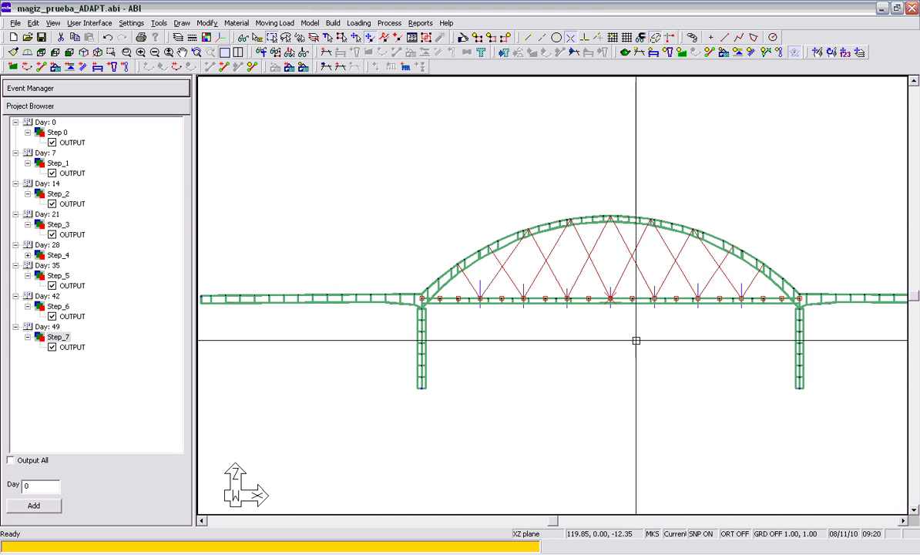
pyautogui.scroll(-1, 497, 321)
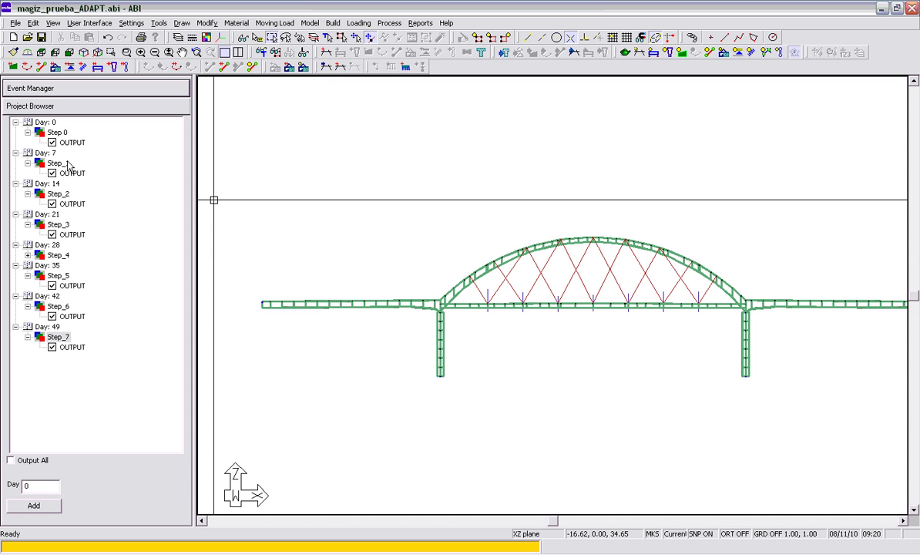
# Step through construction Step 0 to Step_4 to see the arch and diagonal hangers added
pyautogui.click(59, 133)
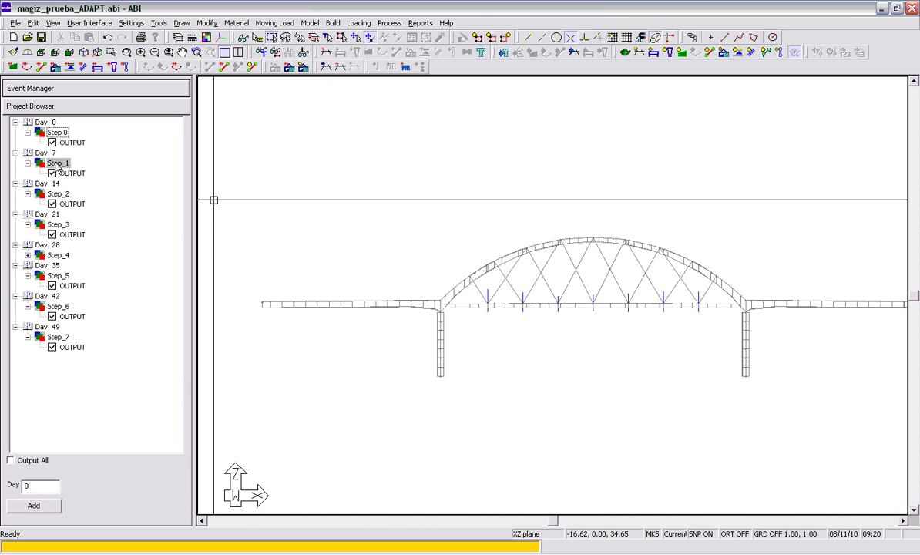
pyautogui.click(55, 163)
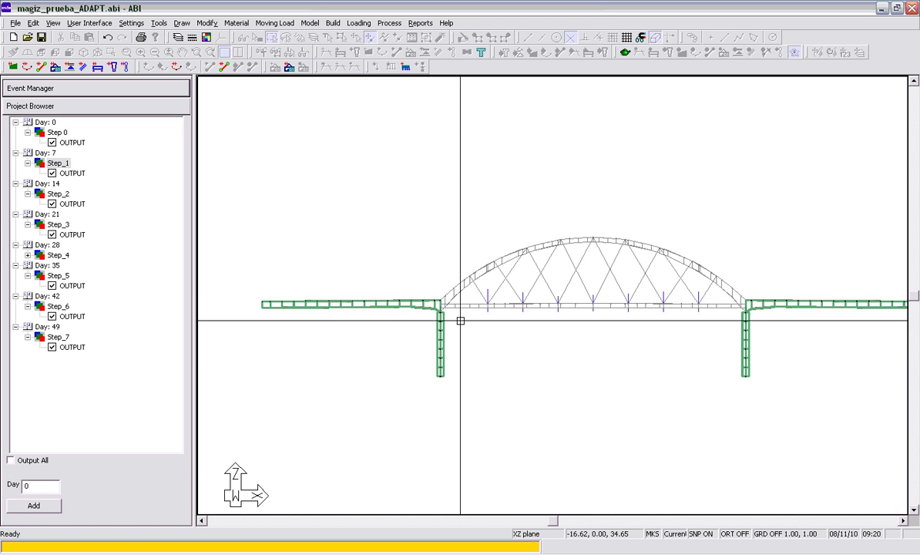
pyautogui.click(68, 196)
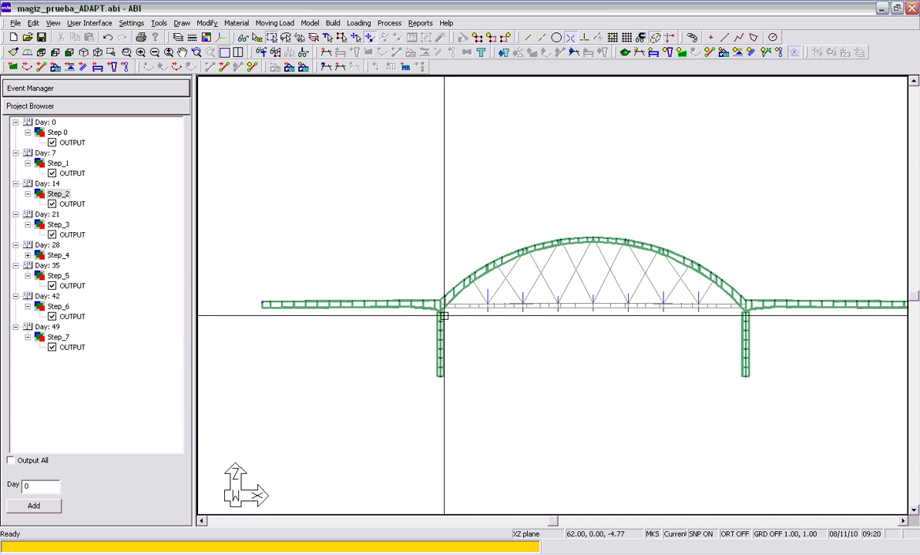
pyautogui.click(60, 225)
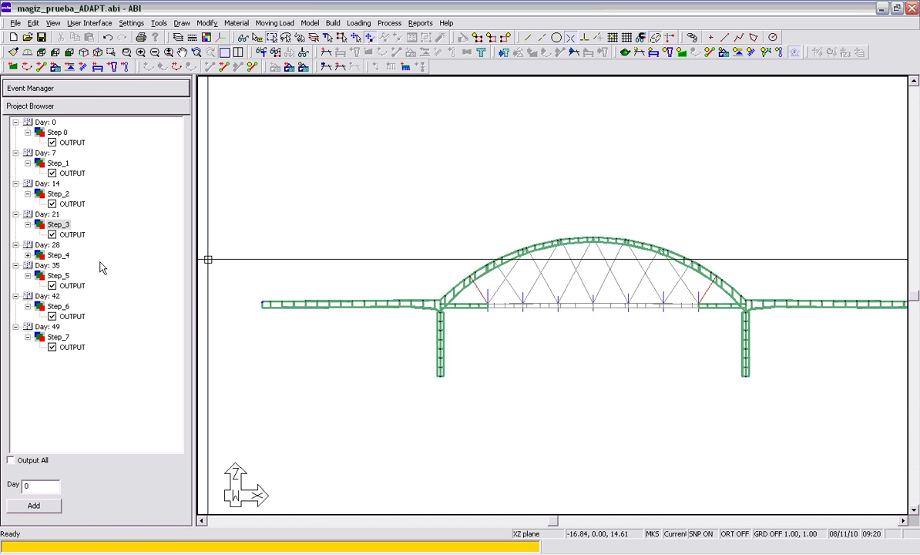
pyautogui.click(56, 255)
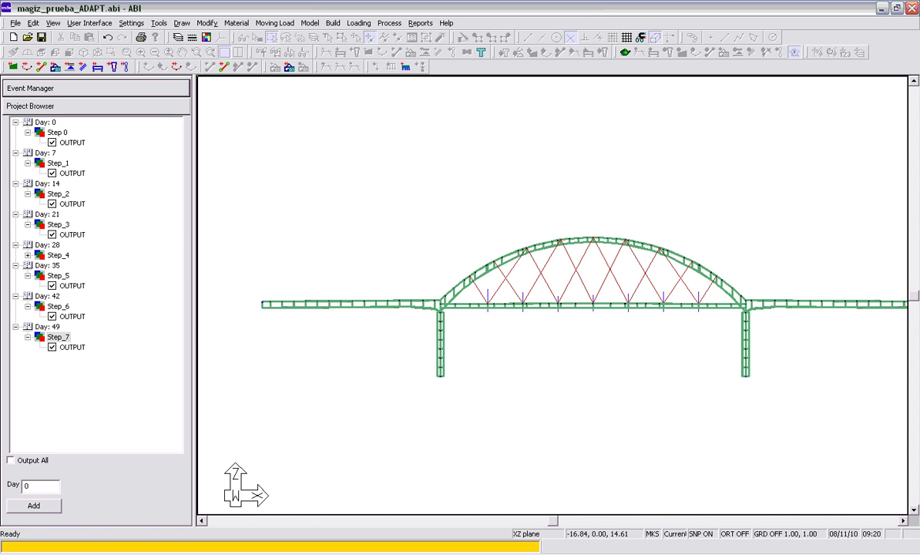
# Zoom into the left junction and select the shell and beam elements around nodes 116, 107 and 106
pyautogui.scroll(3, 425, 312)
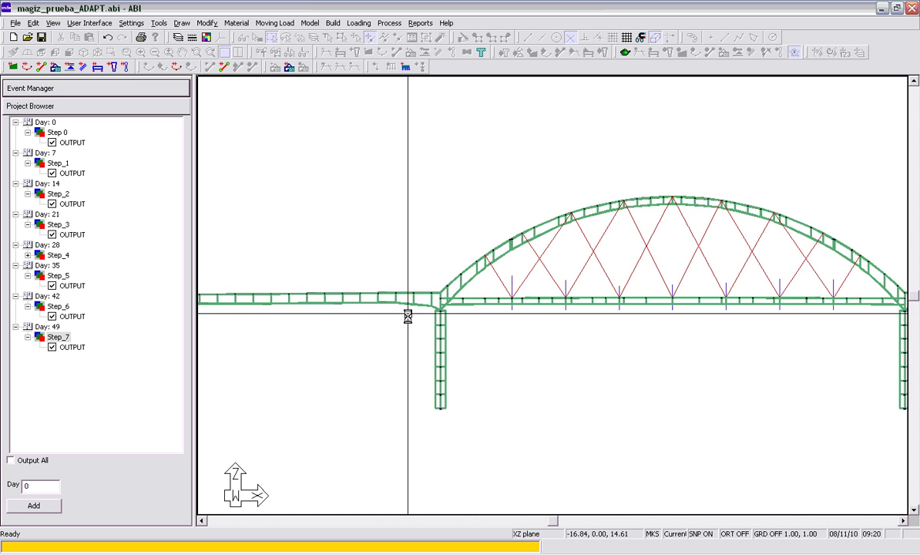
pyautogui.scroll(5, 408, 315)
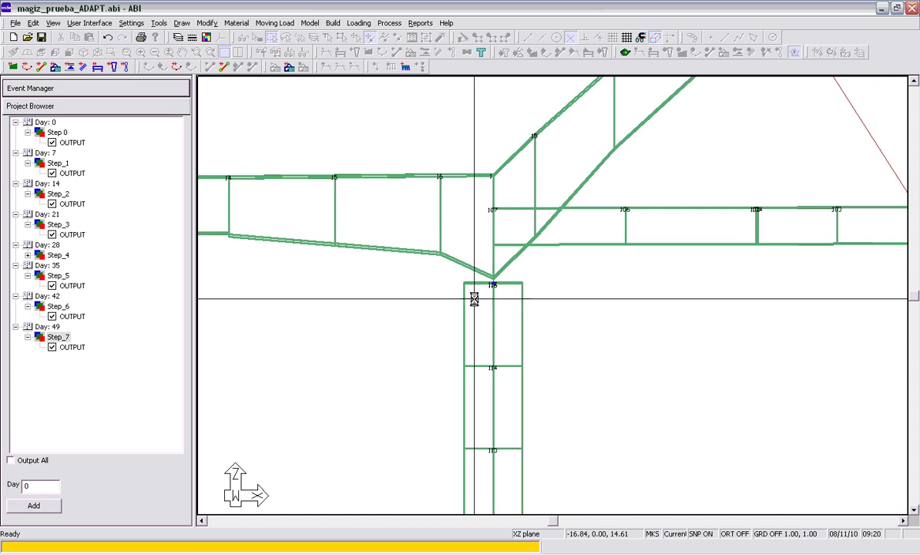
pyautogui.scroll(5, 474, 299)
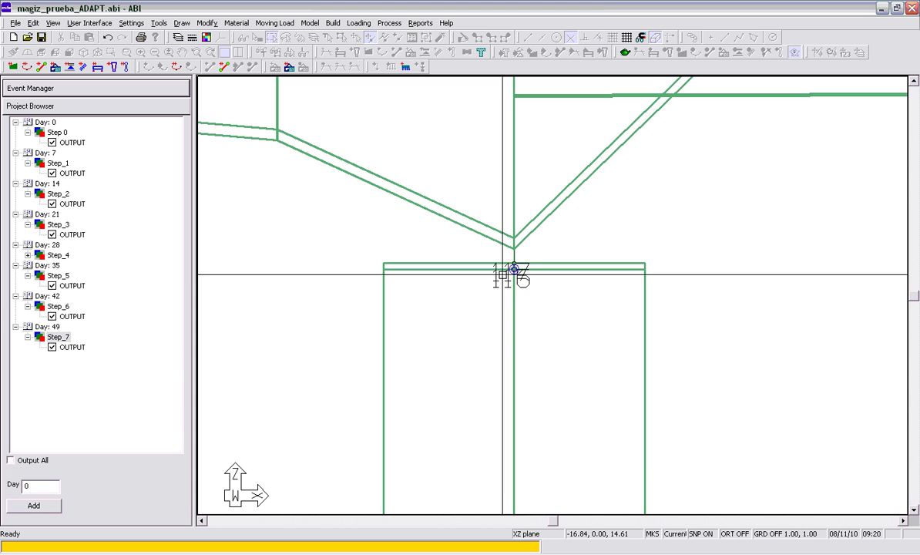
pyautogui.scroll(-2, 502, 274)
pyautogui.scroll(1, 493, 258)
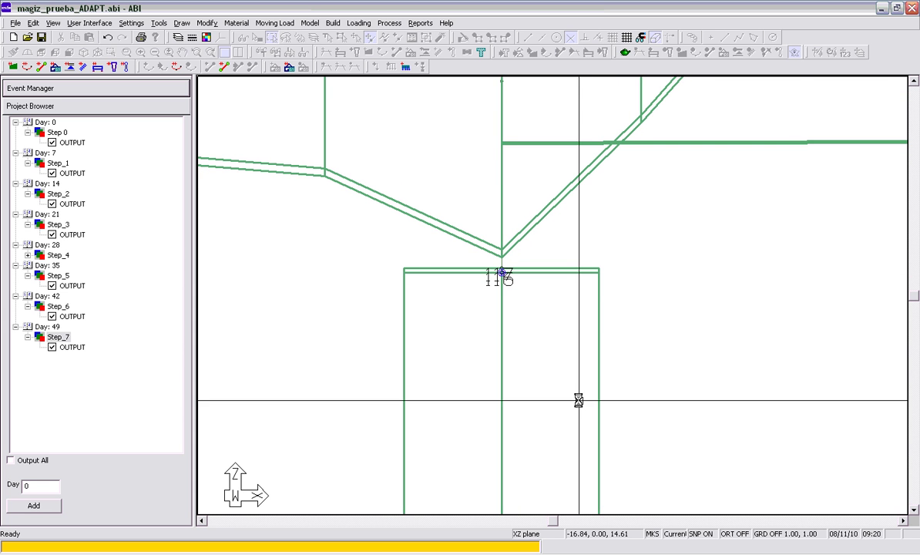
pyautogui.scroll(-1, 578, 400)
pyautogui.scroll(-1, 472, 278)
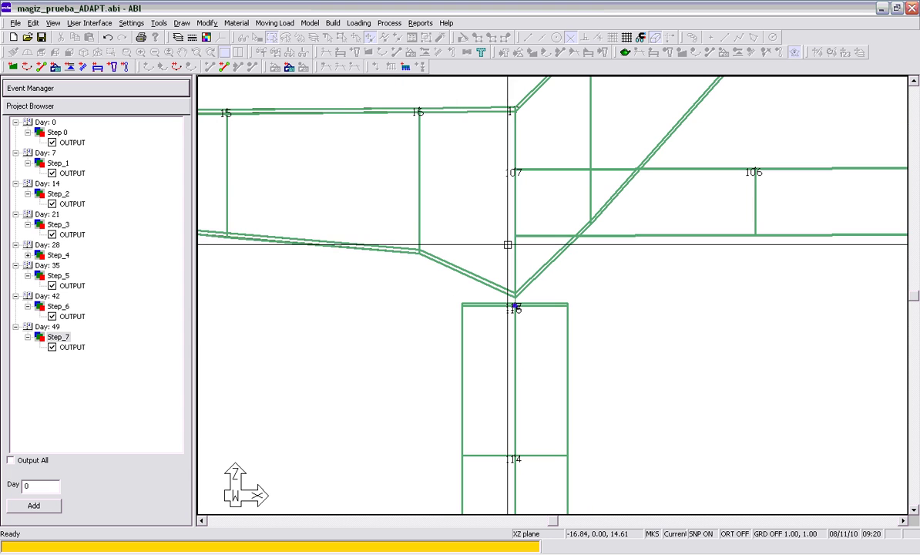
pyautogui.scroll(3, 519, 313)
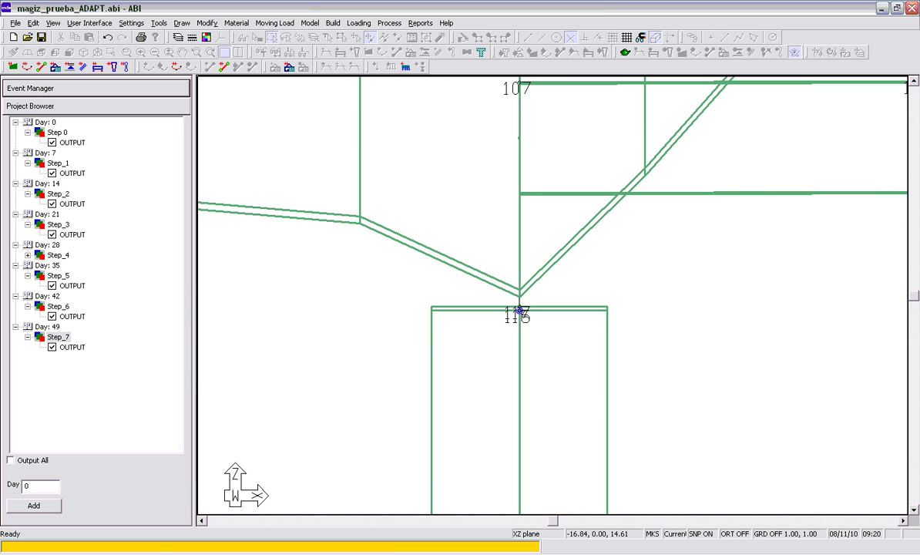
pyautogui.scroll(-3, 404, 407)
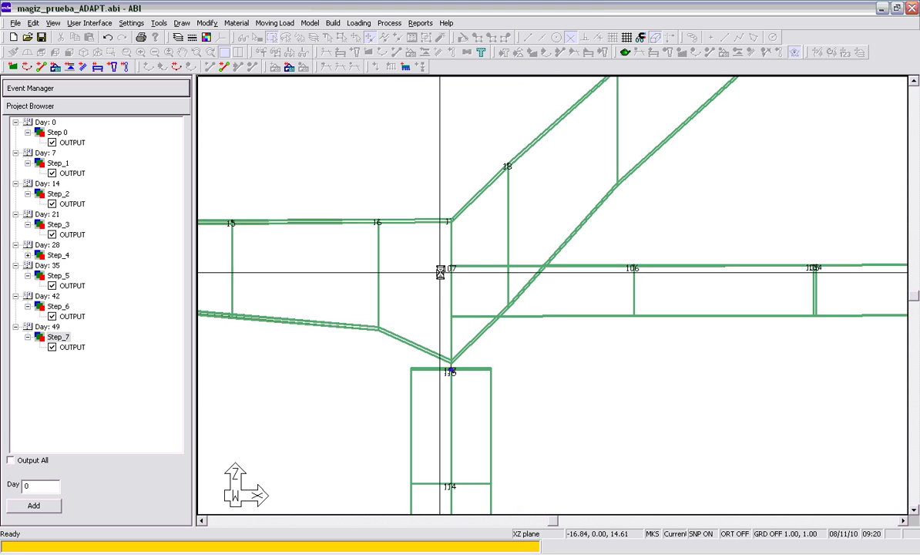
pyautogui.scroll(1, 451, 204)
pyautogui.click(353, 219)
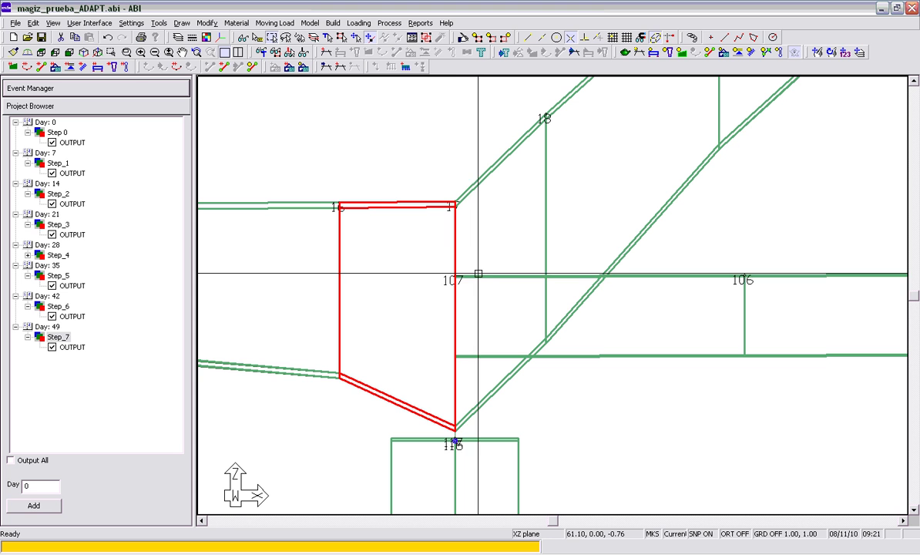
pyautogui.click(454, 285)
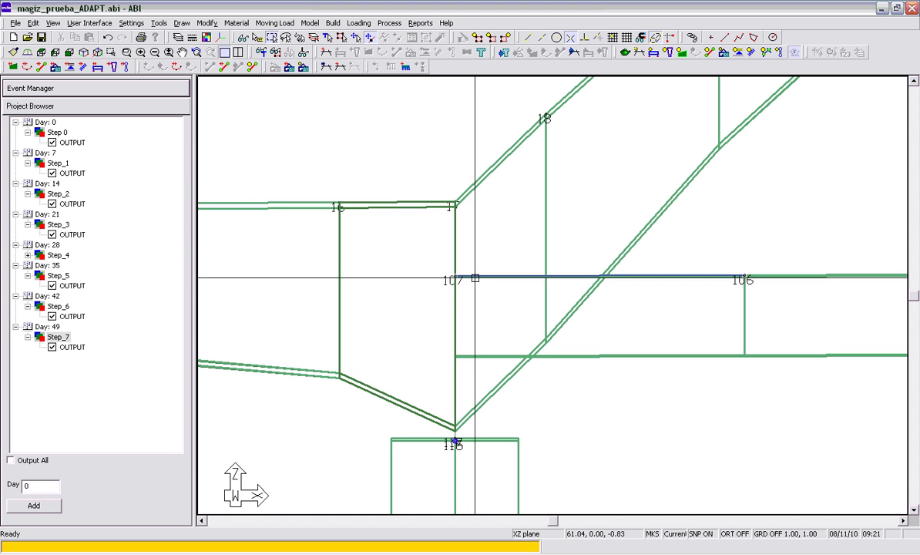
pyautogui.click(641, 274)
# Zoom out and check the Process commands list without running any
pyautogui.scroll(-3, 343, 328)
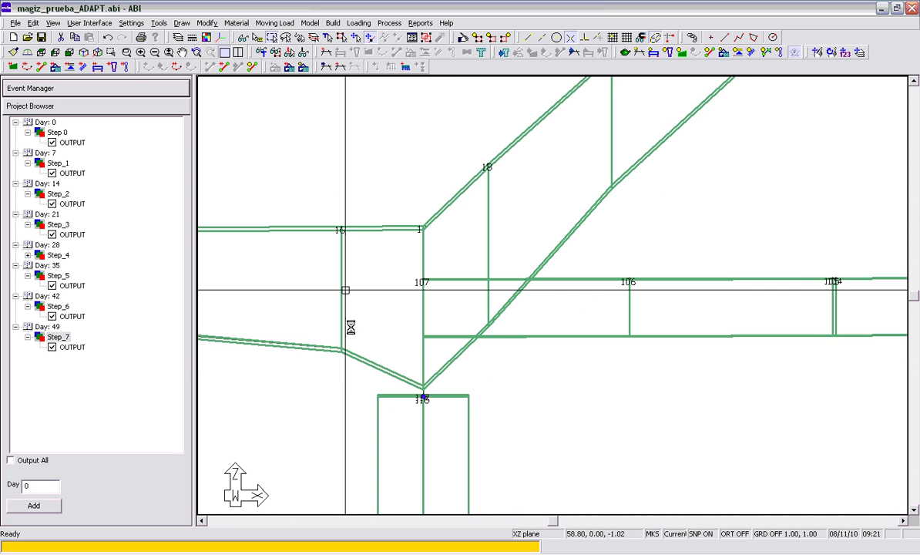
pyautogui.scroll(-6, 343, 330)
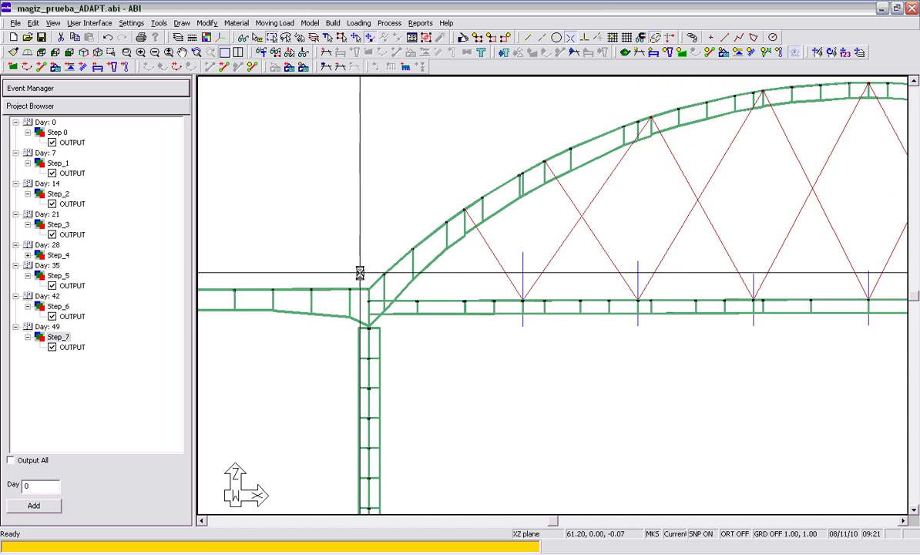
pyautogui.scroll(-3, 394, 238)
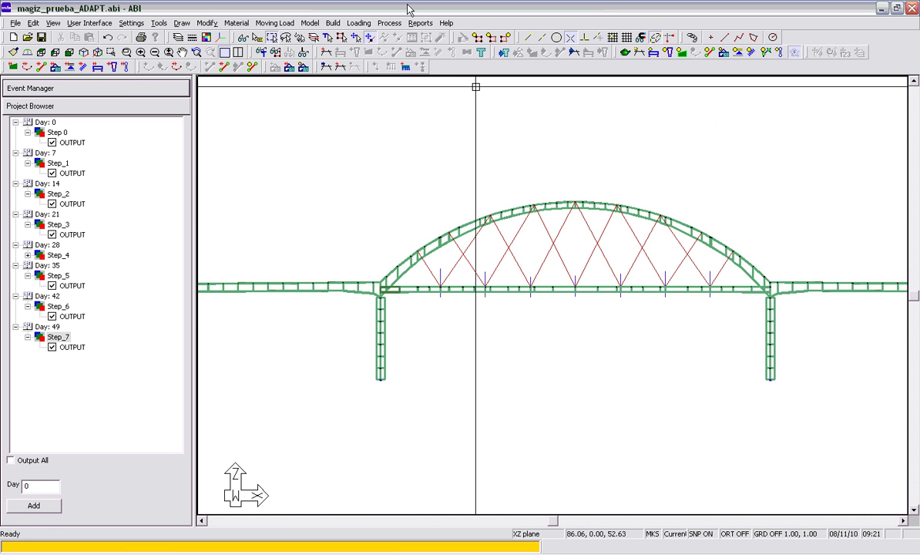
pyautogui.click(390, 23)
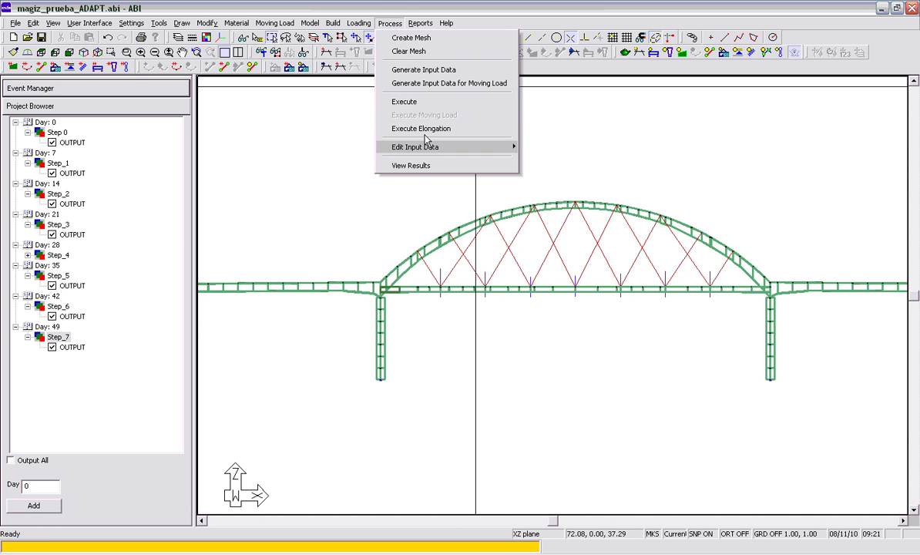
pyautogui.click(365, 297)
# Zoom back in and inspect the element left of node 107, then clear the selection
pyautogui.scroll(6, 374, 291)
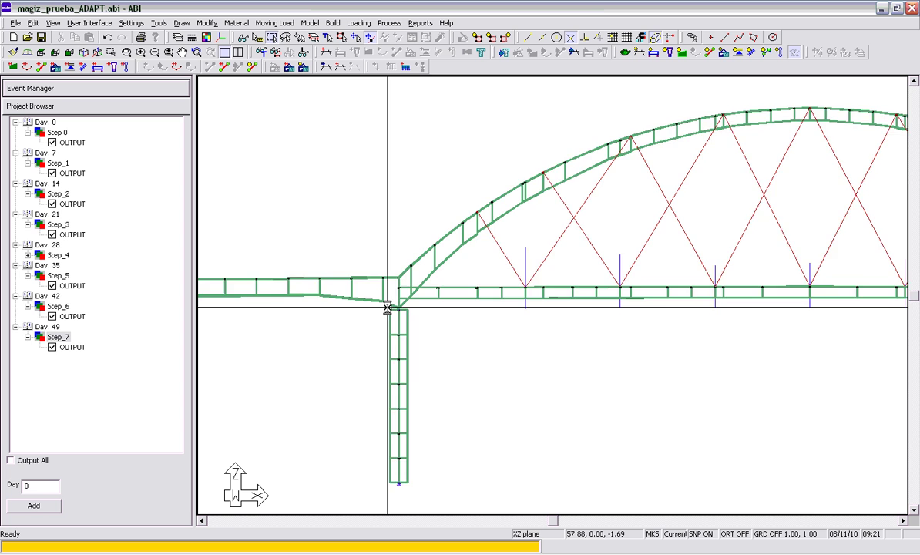
pyautogui.scroll(5, 406, 312)
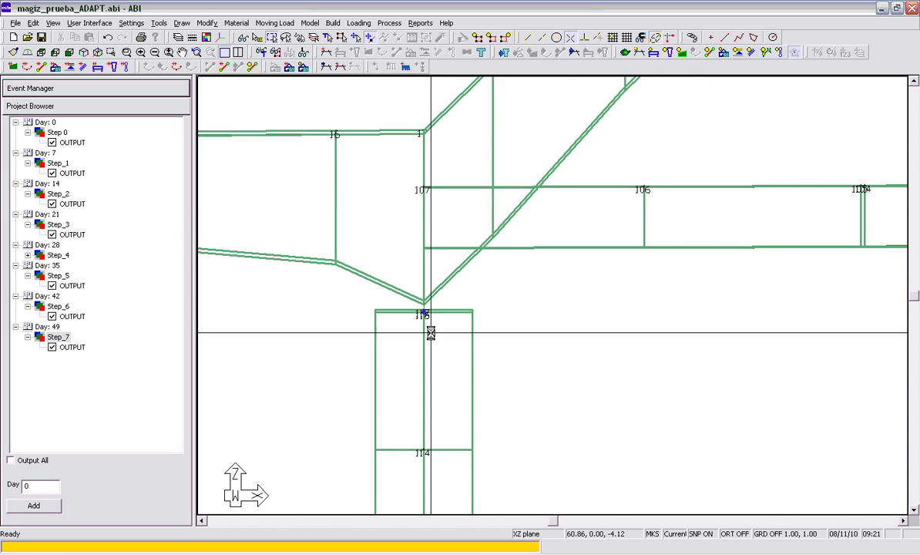
pyautogui.scroll(-1, 420, 306)
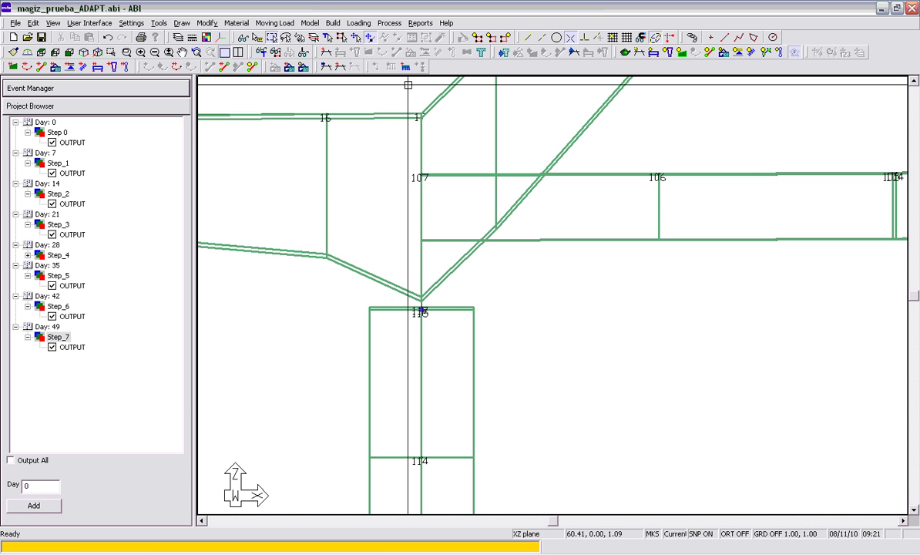
pyautogui.click(420, 310)
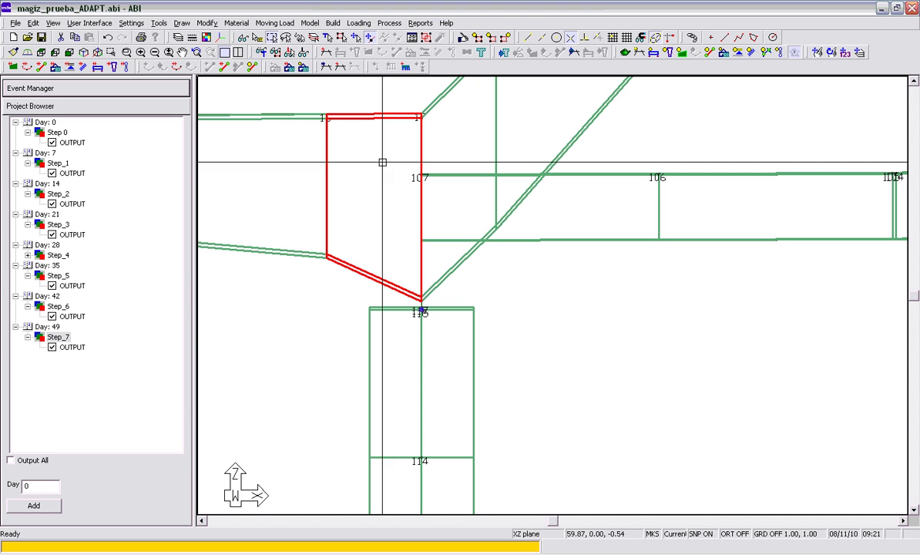
pyautogui.press('Escape')
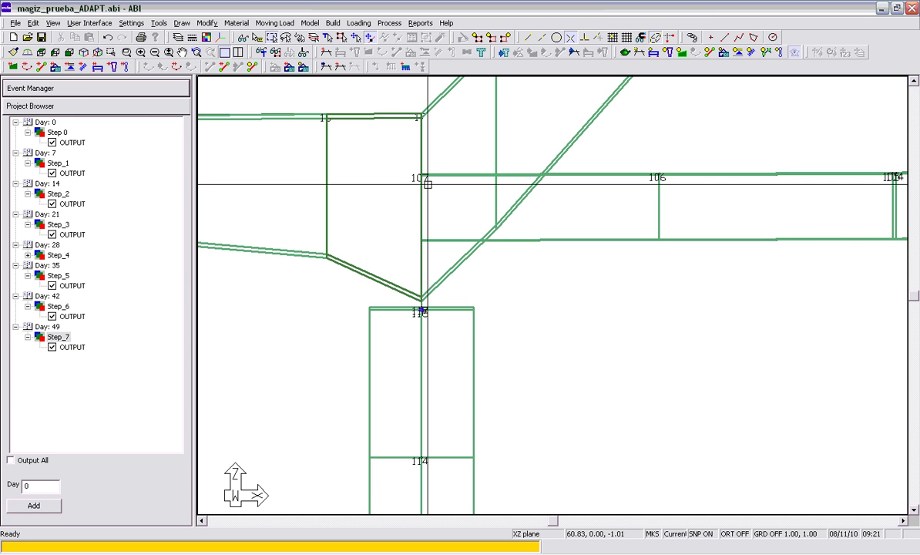
# Zoom back out to the full arch bridge span
pyautogui.scroll(-5, 365, 218)
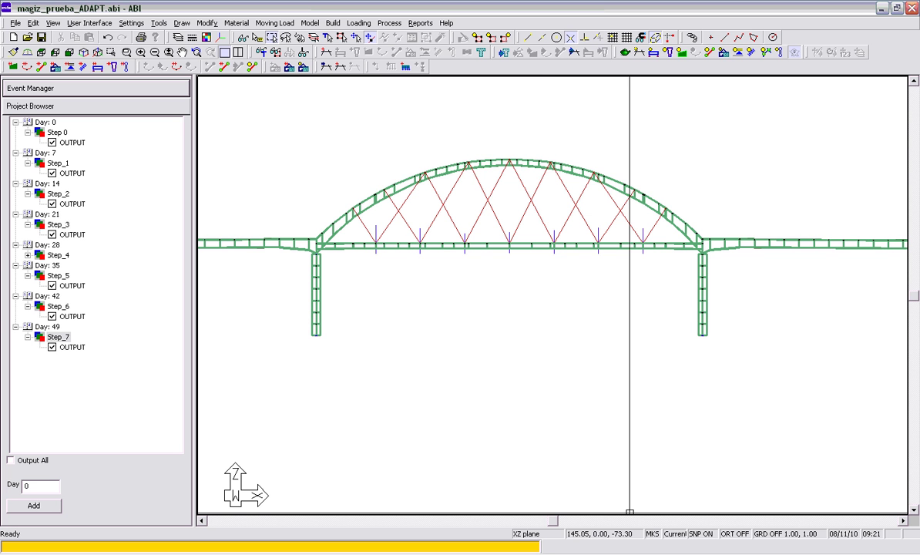
pyautogui.scroll(3, 308, 244)
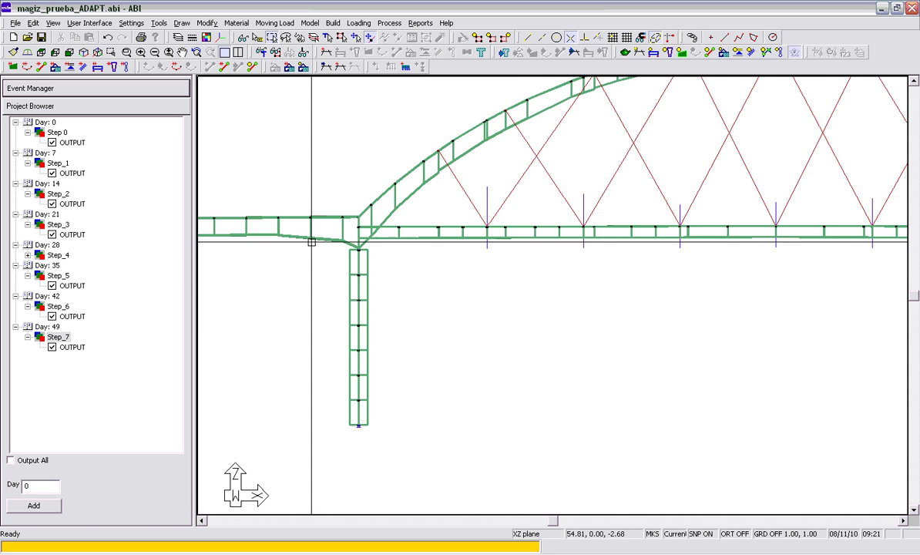
pyautogui.scroll(5, 373, 252)
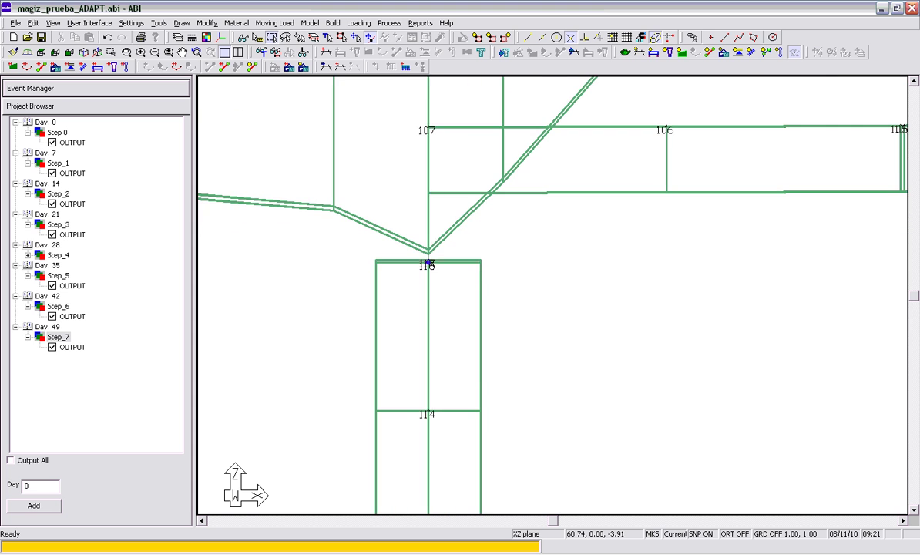
pyautogui.scroll(-2, 433, 318)
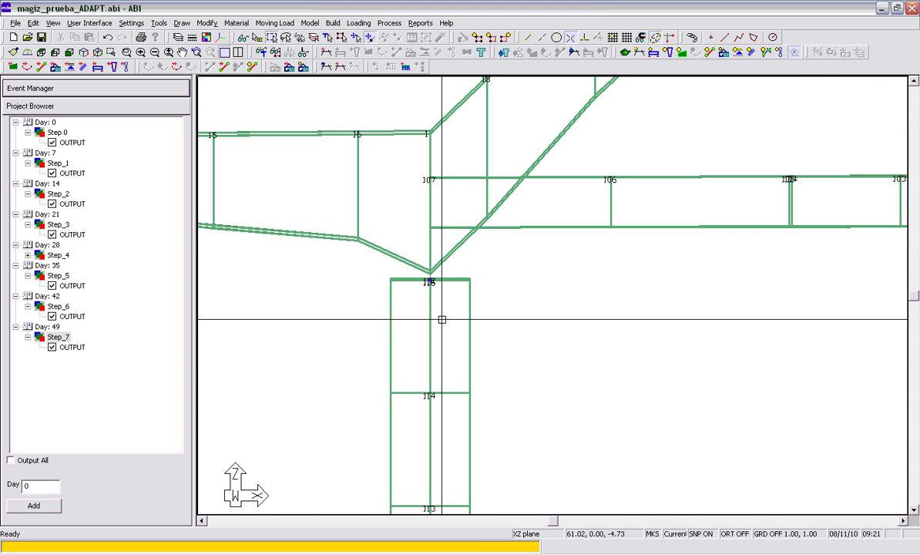
pyautogui.scroll(2, 431, 187)
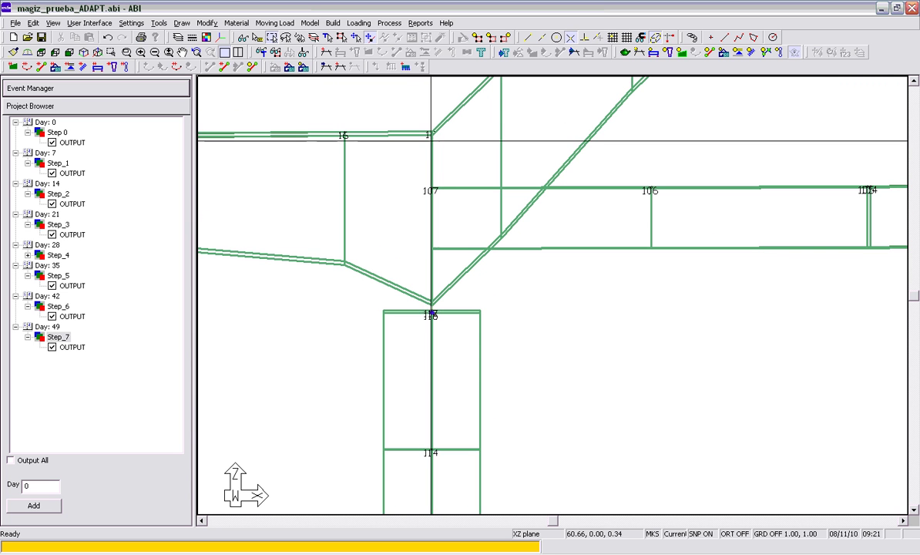
pyautogui.scroll(-5, 431, 187)
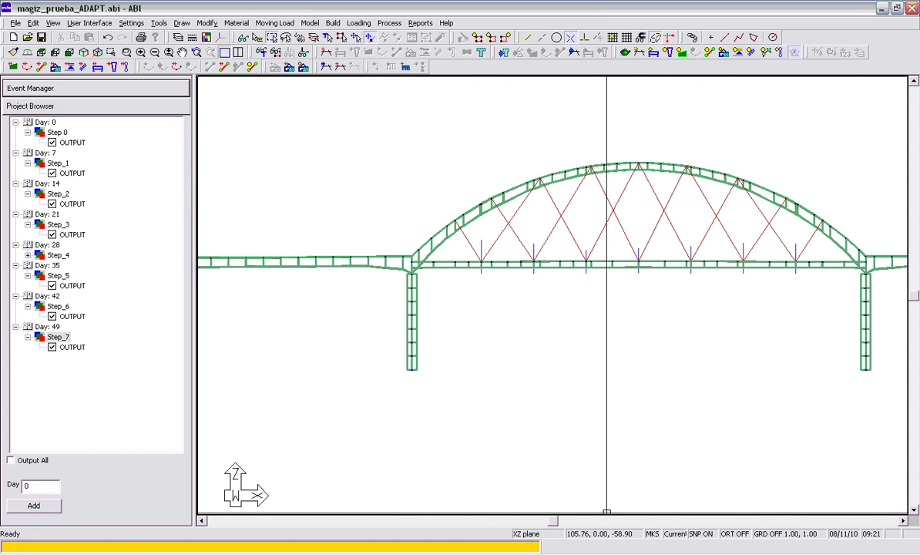
# In magiz_prueba_ADAPT.inp, highlight the hinge restraint lines for nodes 28, 27, 111 and 110
pyautogui.hotkey('alt', 'Tab')
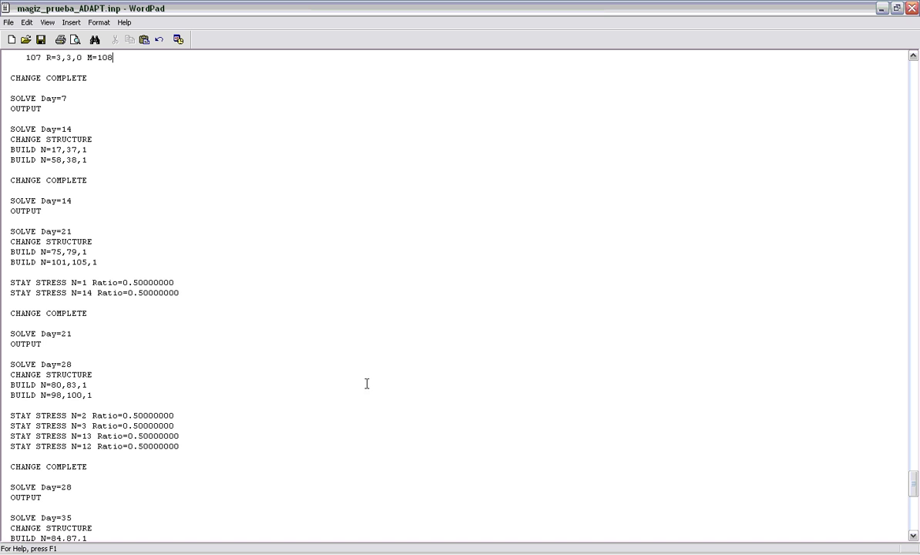
pyautogui.scroll(6, 103, 318)
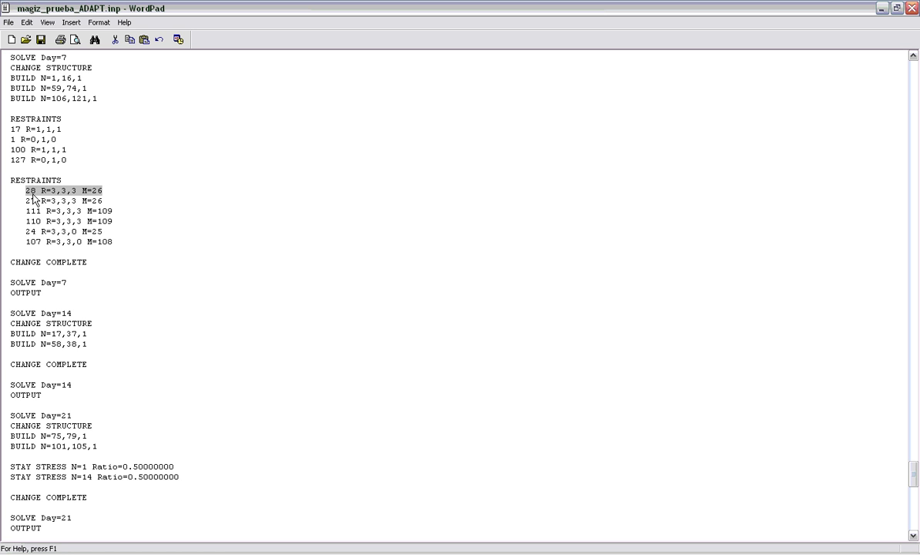
pyautogui.moveTo(106, 200); pyautogui.dragTo(45, 210)
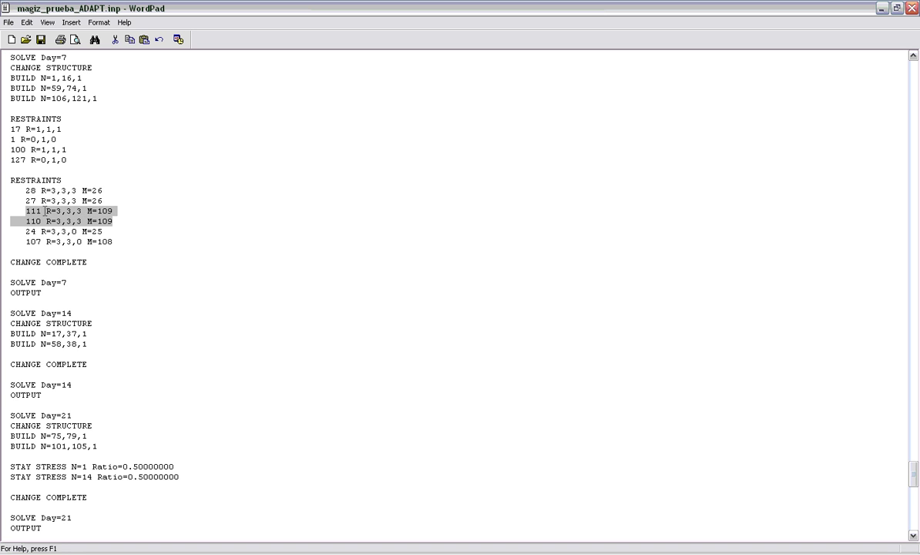
pyautogui.click(185, 285)
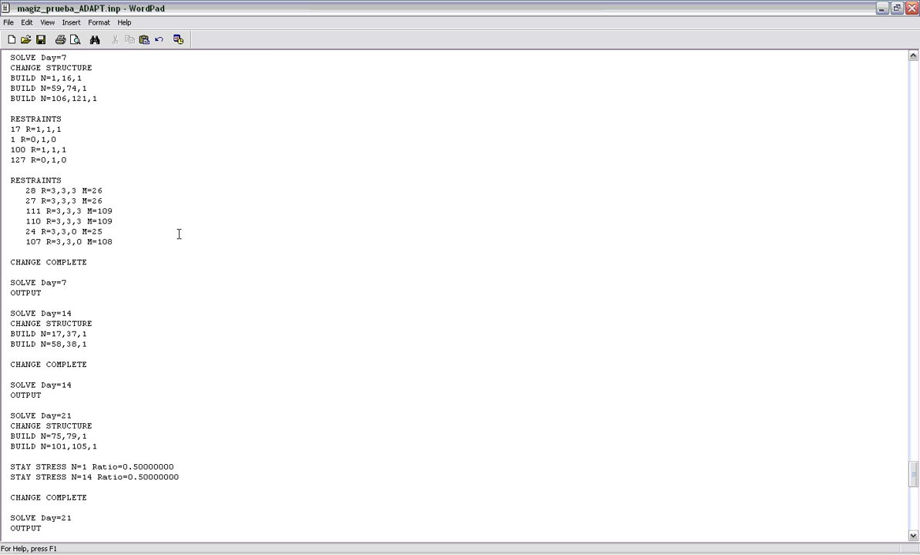
# Review the two arch BUILD lines under SOLVE Day=14 in the input file
pyautogui.scroll(4, 178, 233)
pyautogui.scroll(-4, 176, 226)
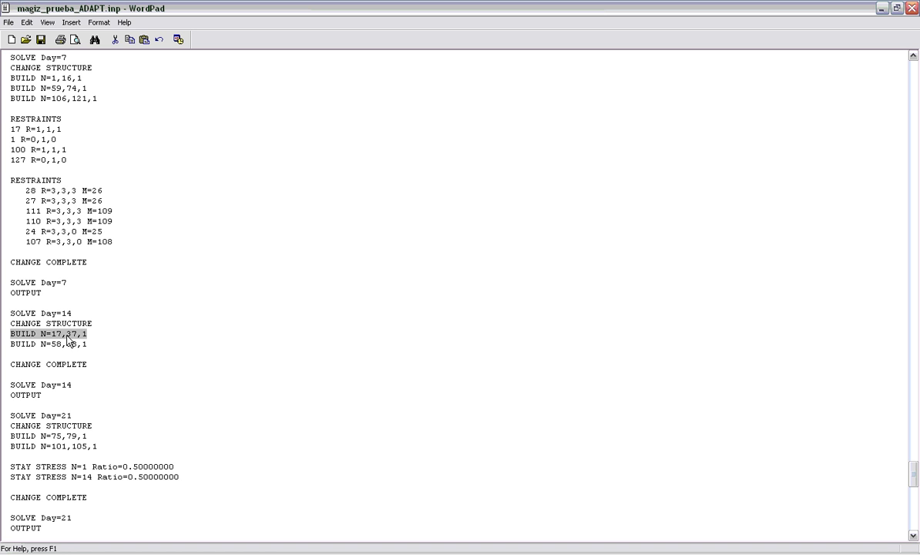
pyautogui.click(67, 334)
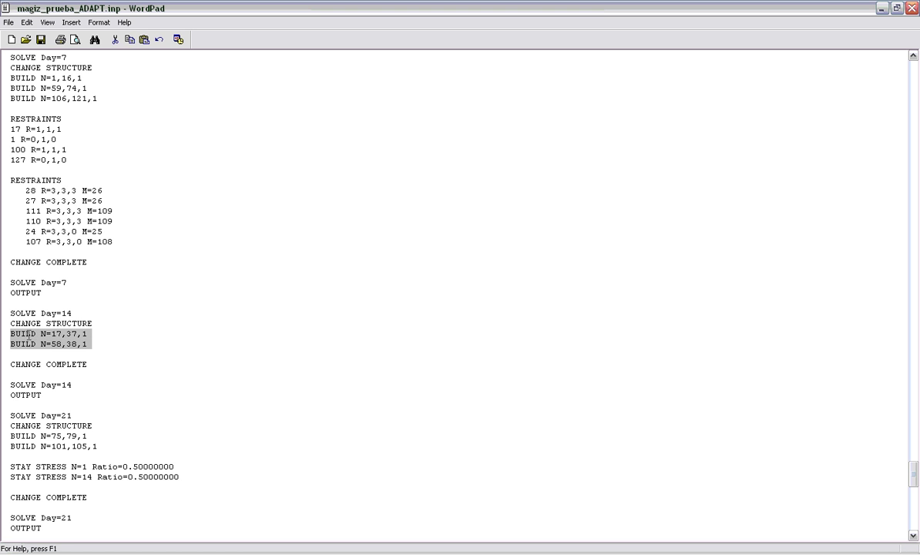
pyautogui.click(171, 339)
pyautogui.scroll(7, 167, 361)
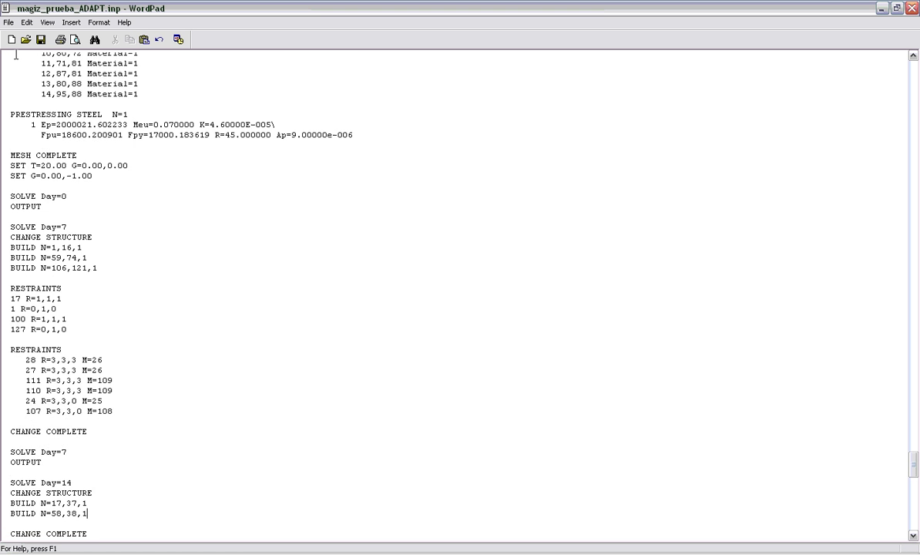
# Close WordPad and launch ADViewer with Process > View Results
pyautogui.click(913, 8)
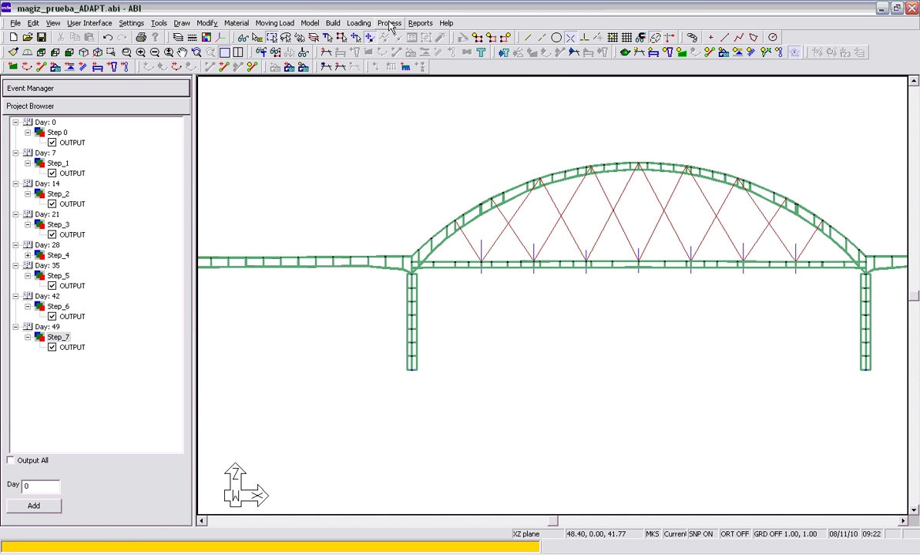
pyautogui.click(390, 24)
pyautogui.click(416, 166)
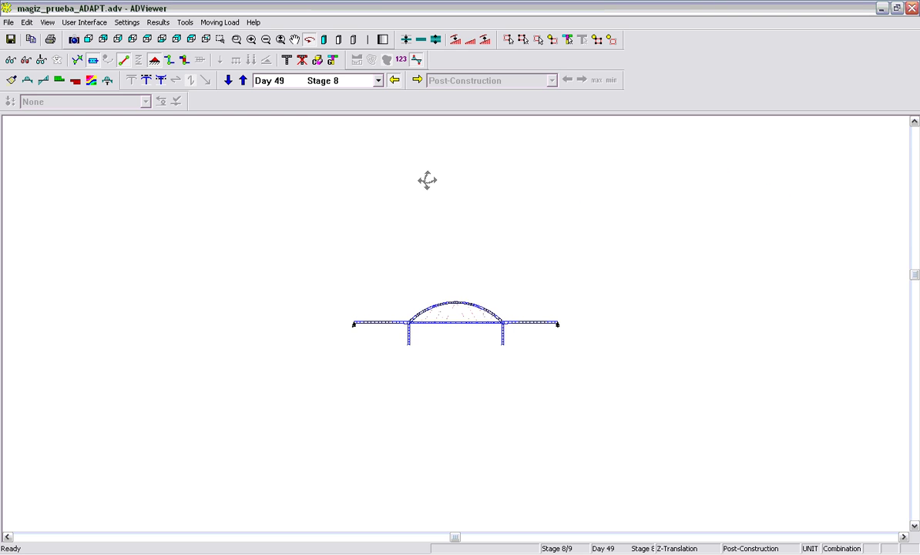
# Zoom in seven times, jump to Day 0 Stage 1, and show displacements from installation point
pyautogui.click(251, 40)
pyautogui.click(251, 39)
pyautogui.click(251, 40)
pyautogui.click(251, 39)
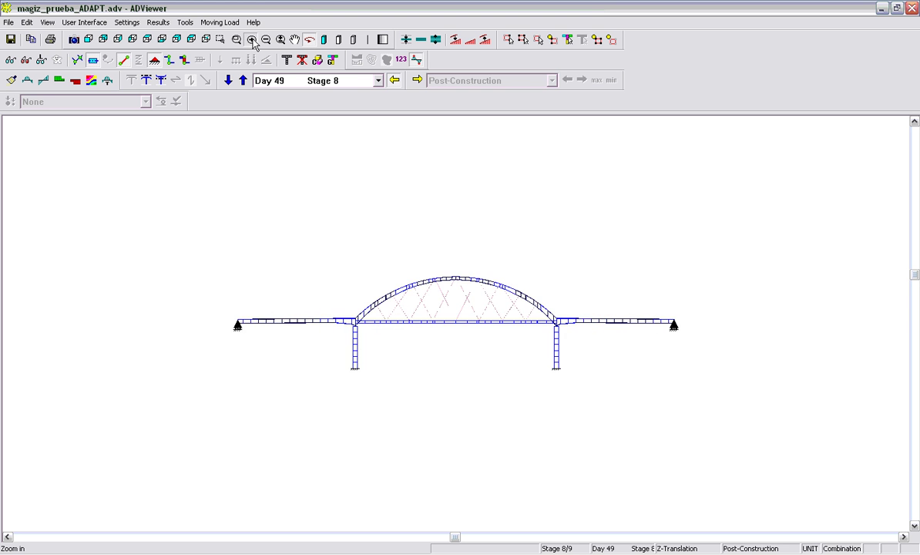
pyautogui.click(252, 39)
pyautogui.click(251, 39)
pyautogui.click(251, 39)
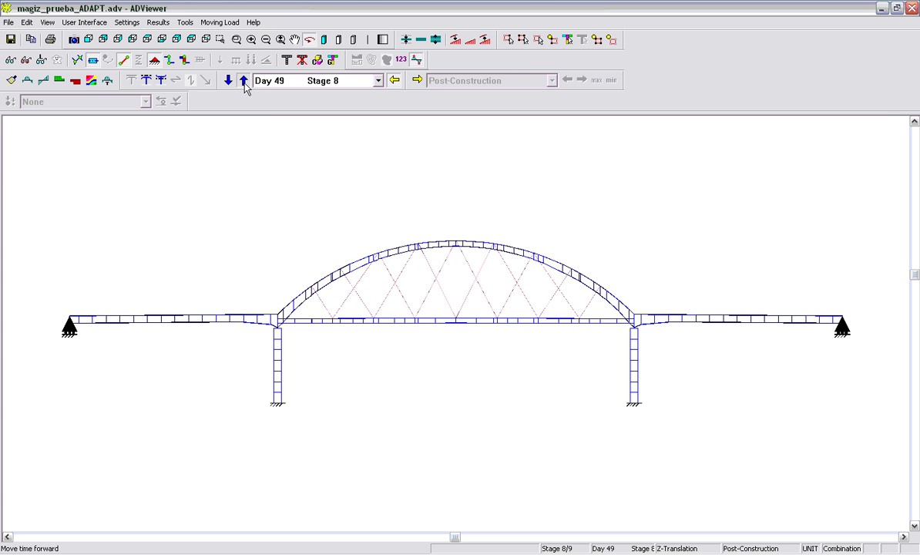
pyautogui.click(243, 82)
pyautogui.click(146, 80)
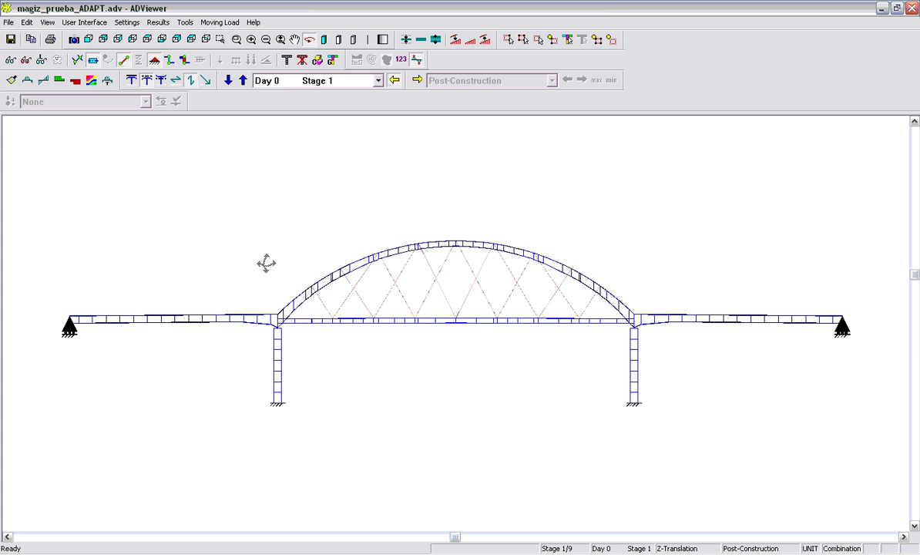
# Step the deflected shape from Day 7 Stage 2 through Day 49 Stage 8
pyautogui.click(243, 80)
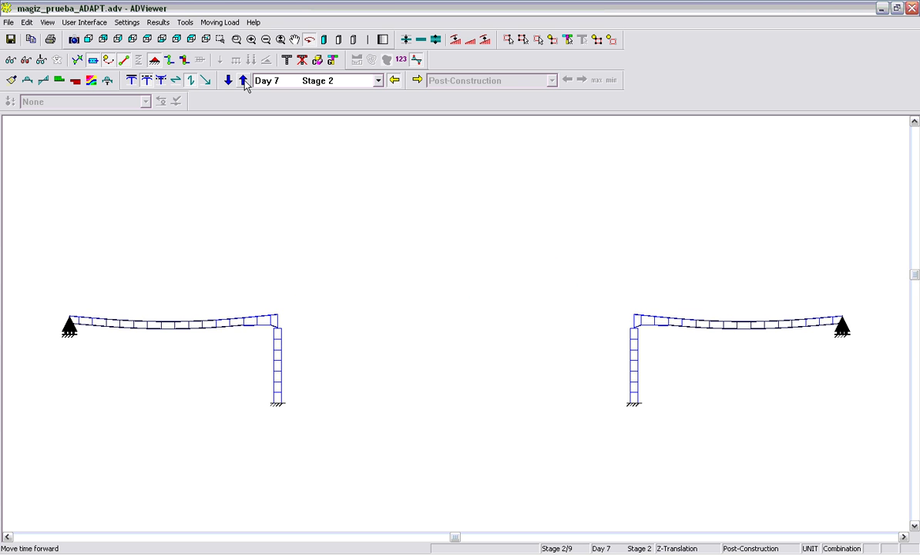
pyautogui.click(242, 80)
pyautogui.click(243, 80)
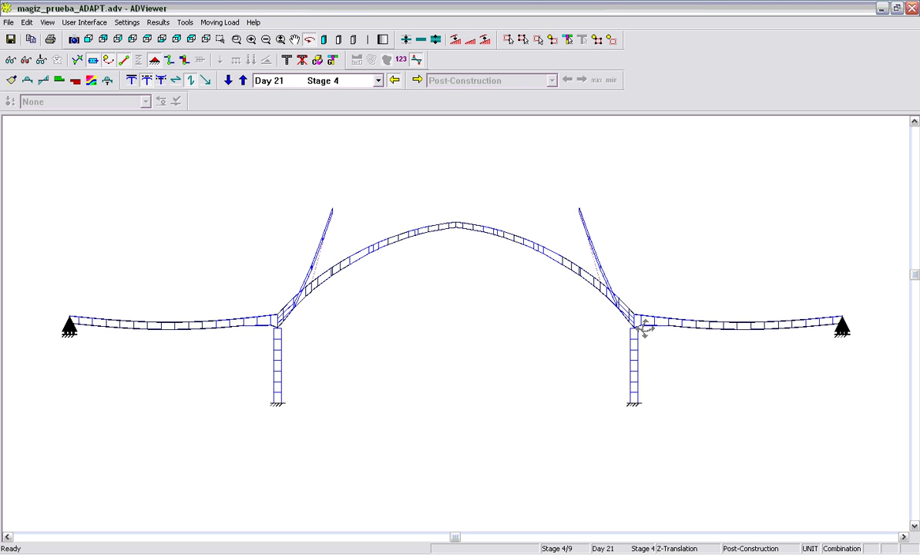
pyautogui.click(245, 84)
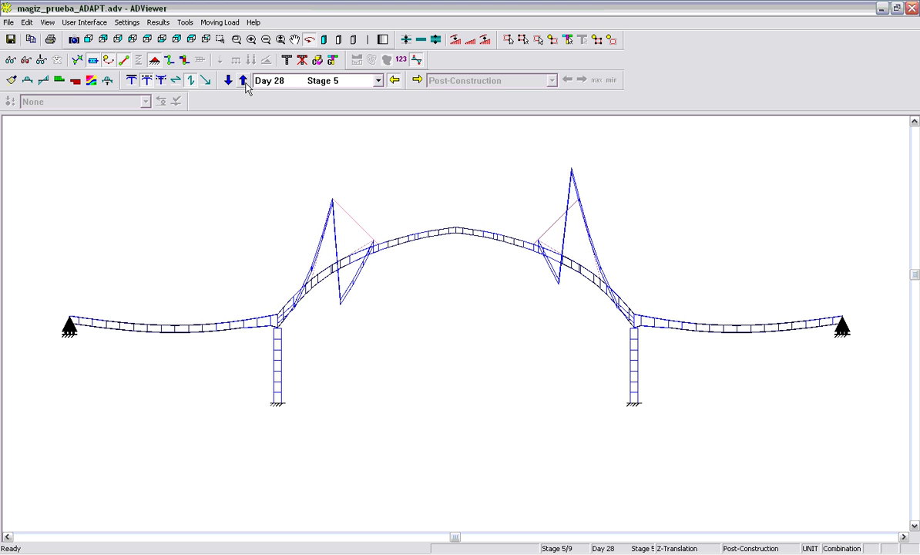
pyautogui.click(244, 81)
pyautogui.click(244, 82)
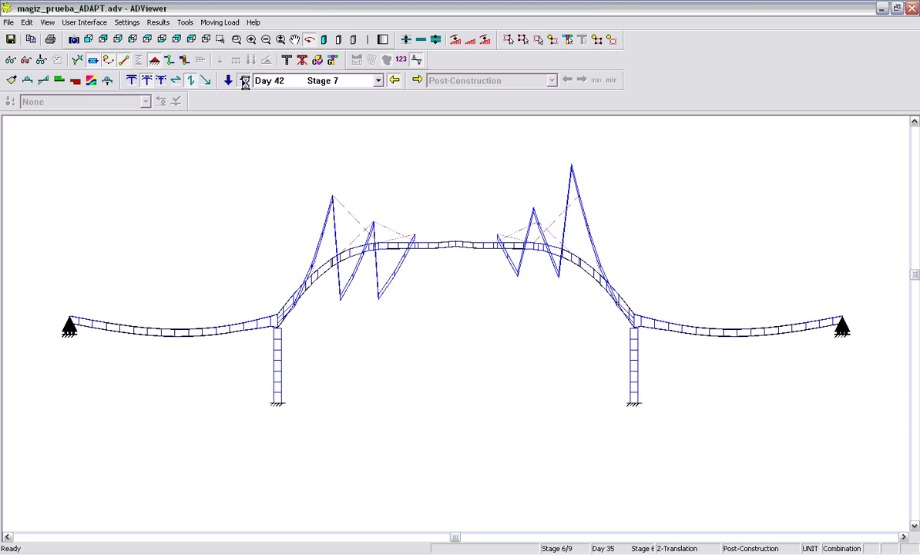
pyautogui.click(244, 82)
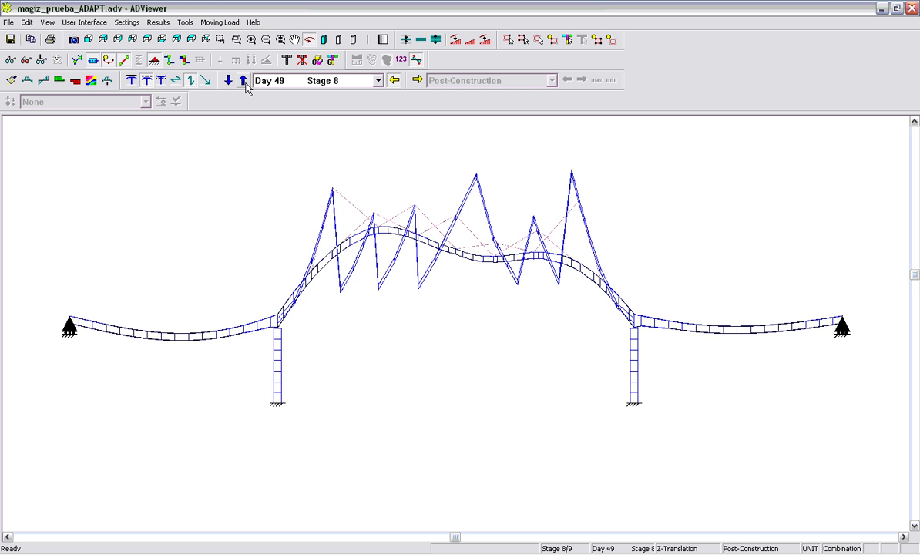
# Cycle forward through all construction stages until the time step wraps back to Day 0
pyautogui.click(243, 81)
pyautogui.click(244, 81)
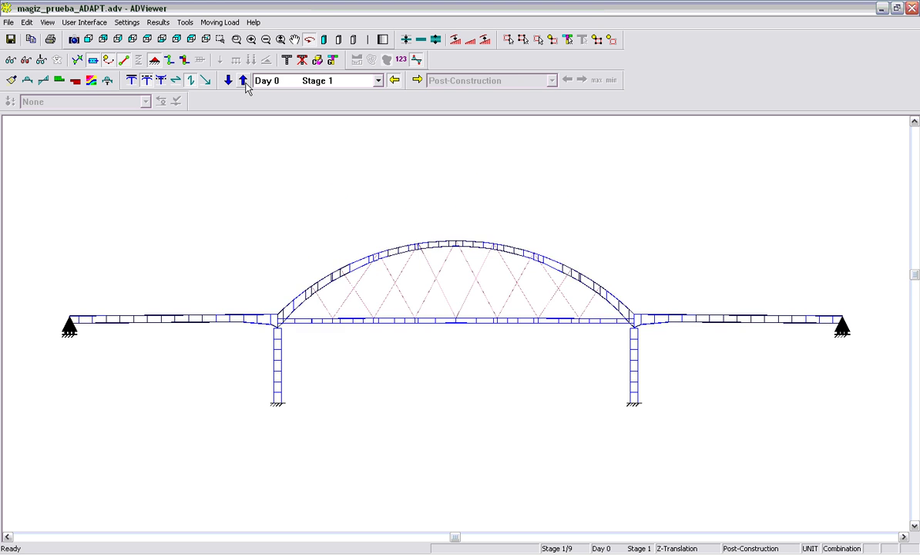
pyautogui.click(244, 81)
pyautogui.click(244, 82)
pyautogui.click(244, 81)
pyautogui.click(243, 82)
pyautogui.click(243, 82)
pyautogui.click(243, 82)
pyautogui.click(244, 82)
pyautogui.click(243, 82)
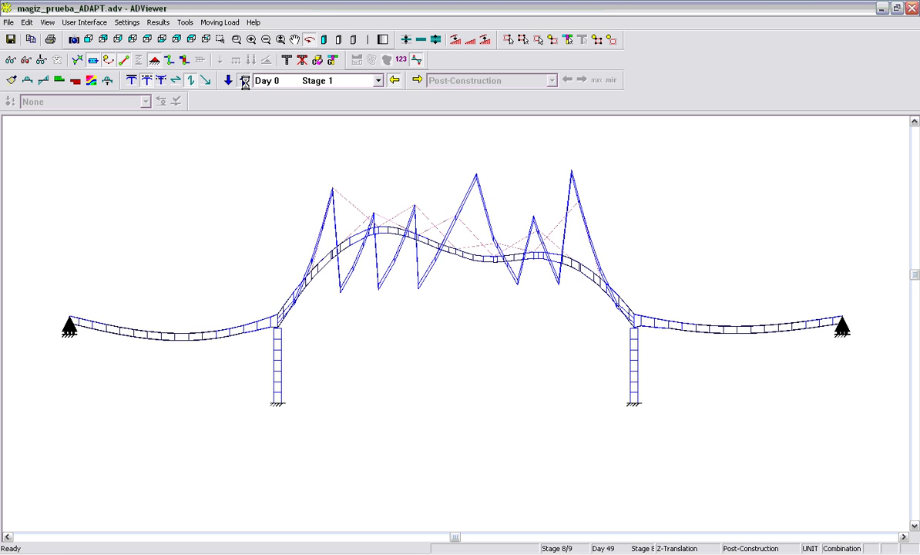
pyautogui.click(243, 81)
pyautogui.click(244, 82)
pyautogui.click(244, 82)
pyautogui.click(244, 82)
pyautogui.click(244, 81)
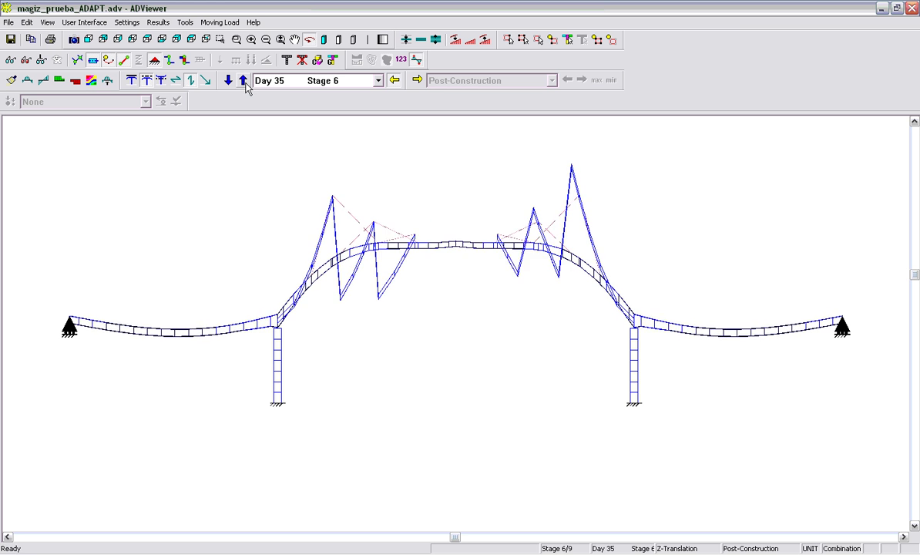
pyautogui.click(244, 82)
pyautogui.click(243, 82)
pyautogui.click(244, 82)
pyautogui.click(243, 81)
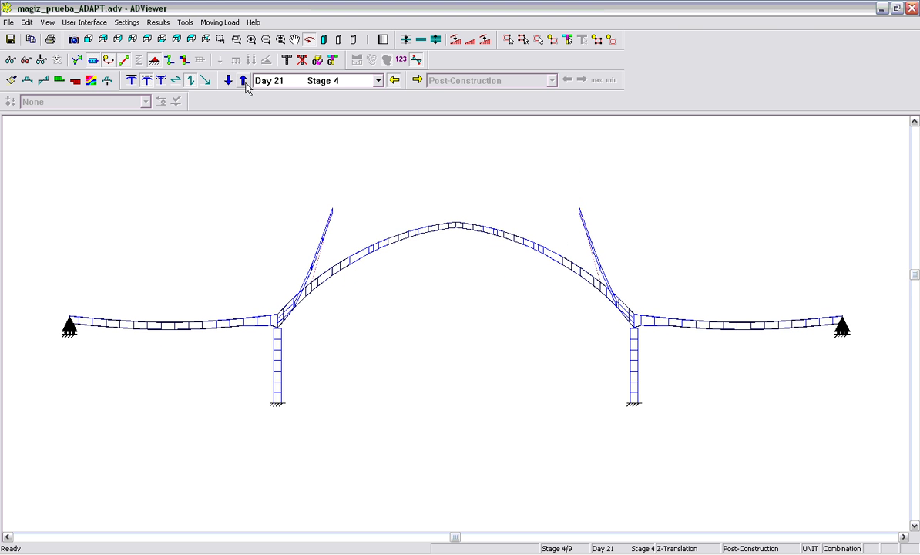
# Recheck Day 28, Day 21 and Day 7 deflections, then close ADViewer
pyautogui.click(243, 83)
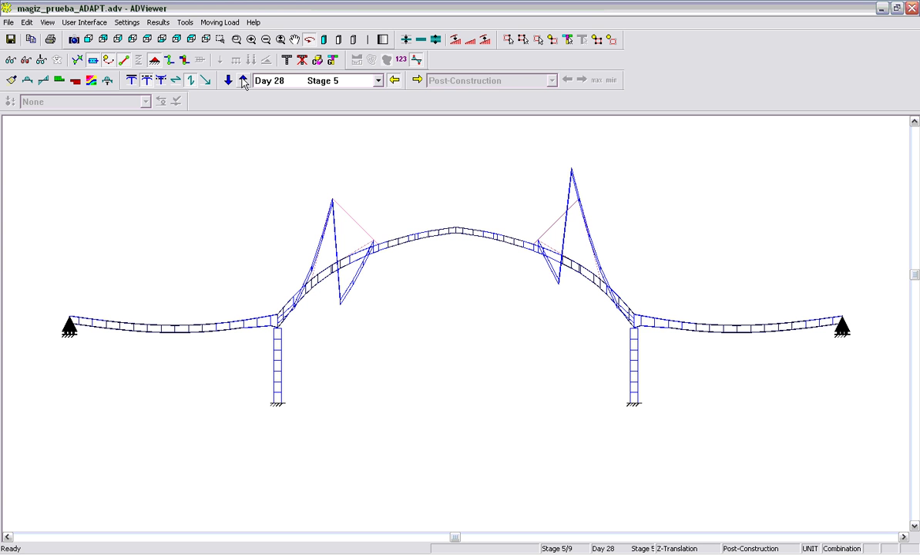
pyautogui.click(228, 81)
pyautogui.click(228, 82)
pyautogui.click(228, 81)
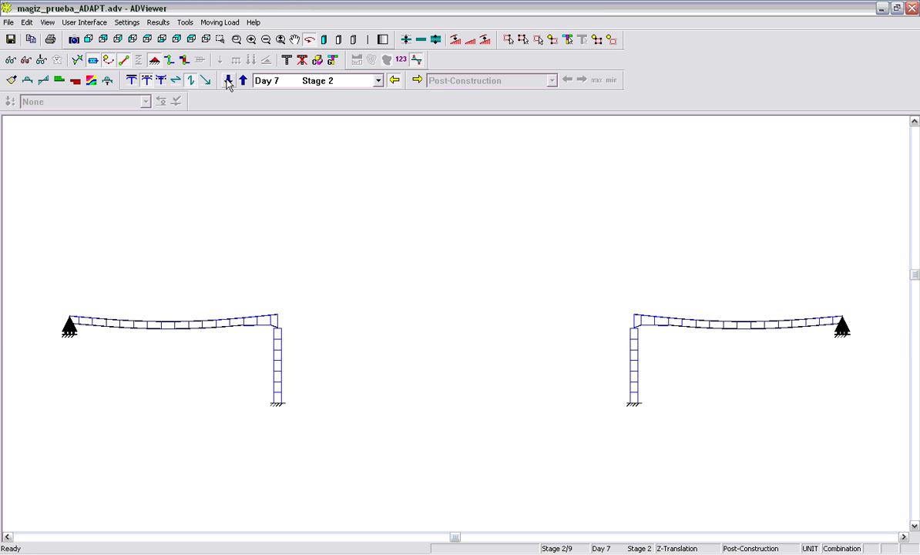
pyautogui.click(882, 8)
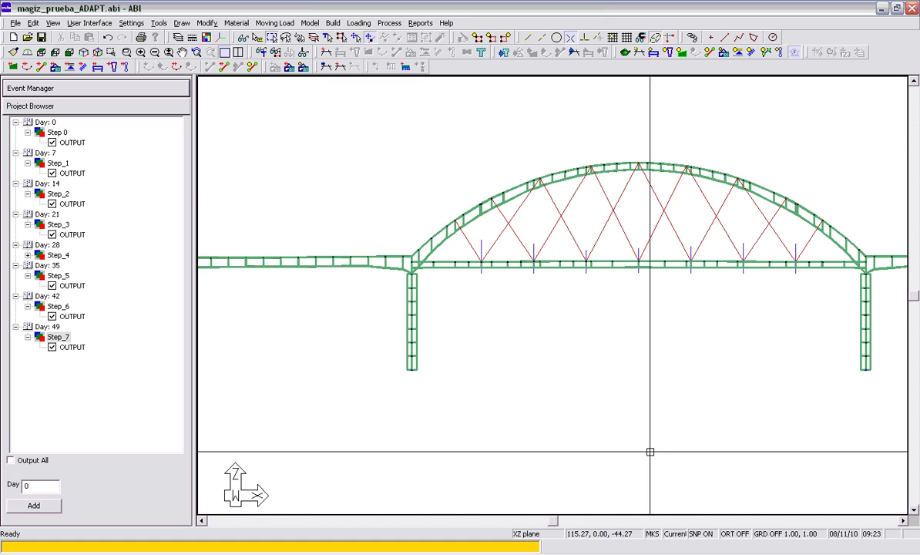